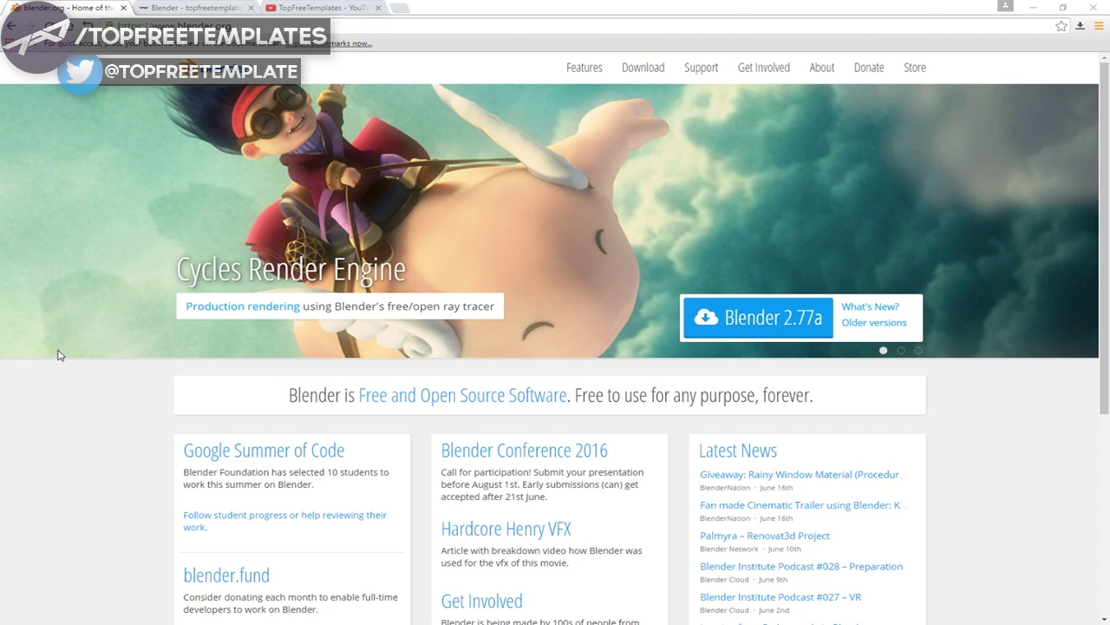
- Browse the TopFreeTemplates free Blender templates page, then the channel's YouTube videos list
key("ctrl+Tab")
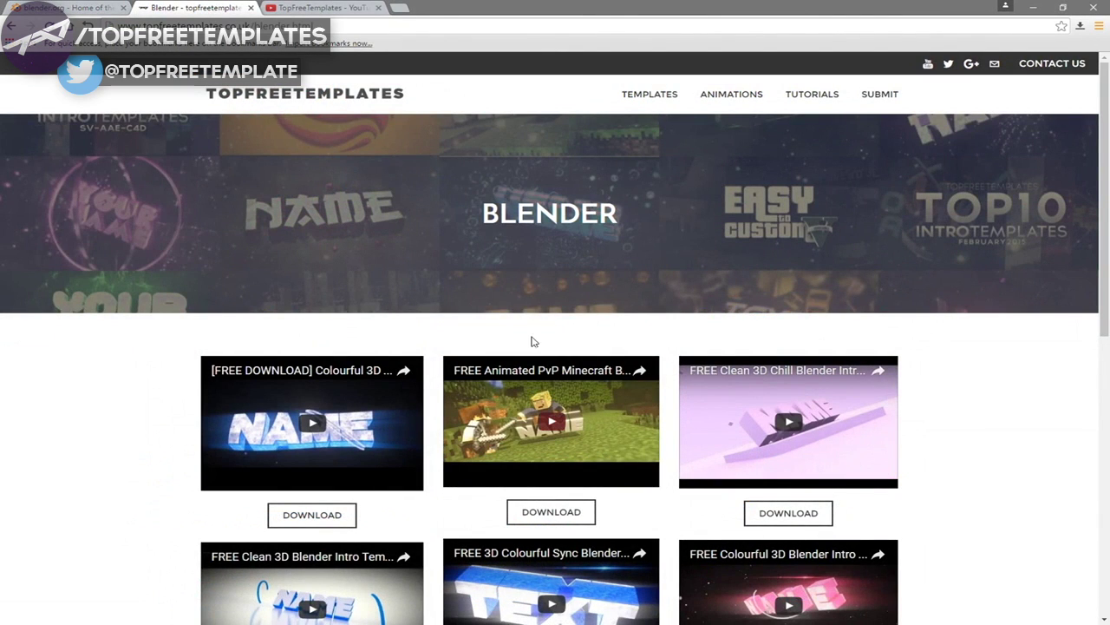
scroll(114, 249, "down", 4)
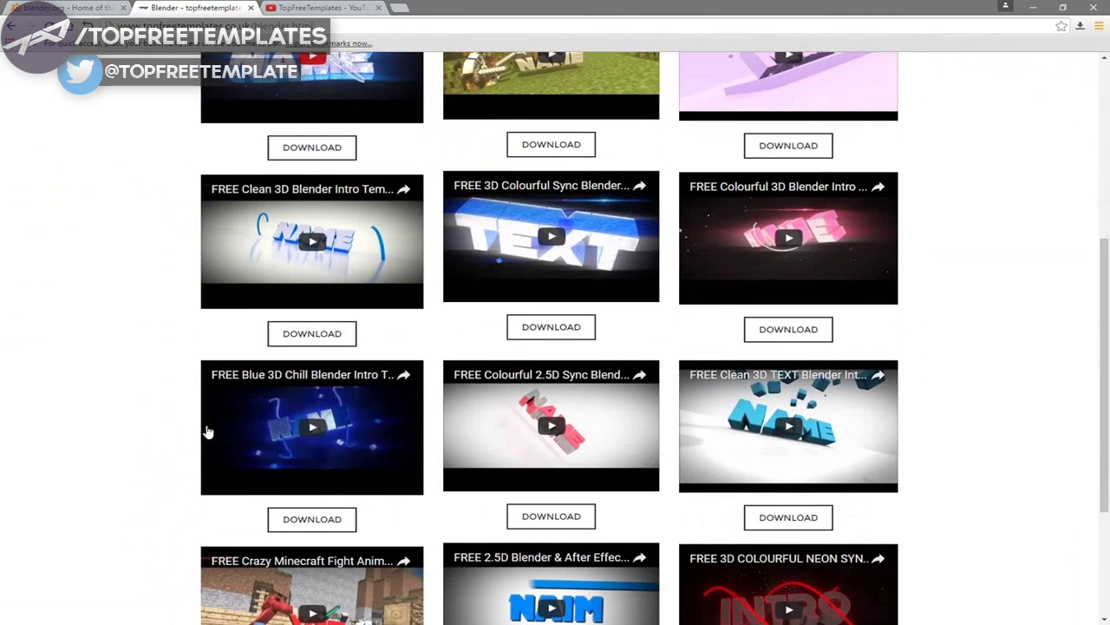
left_click(316, 10)
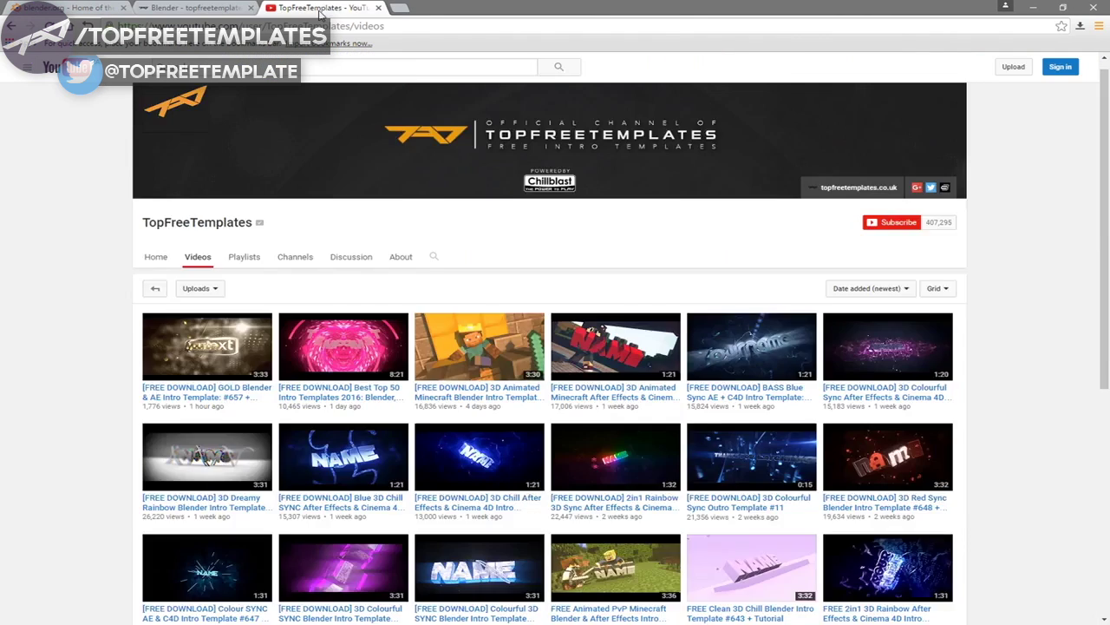
scroll(330, 364, "down", 5)
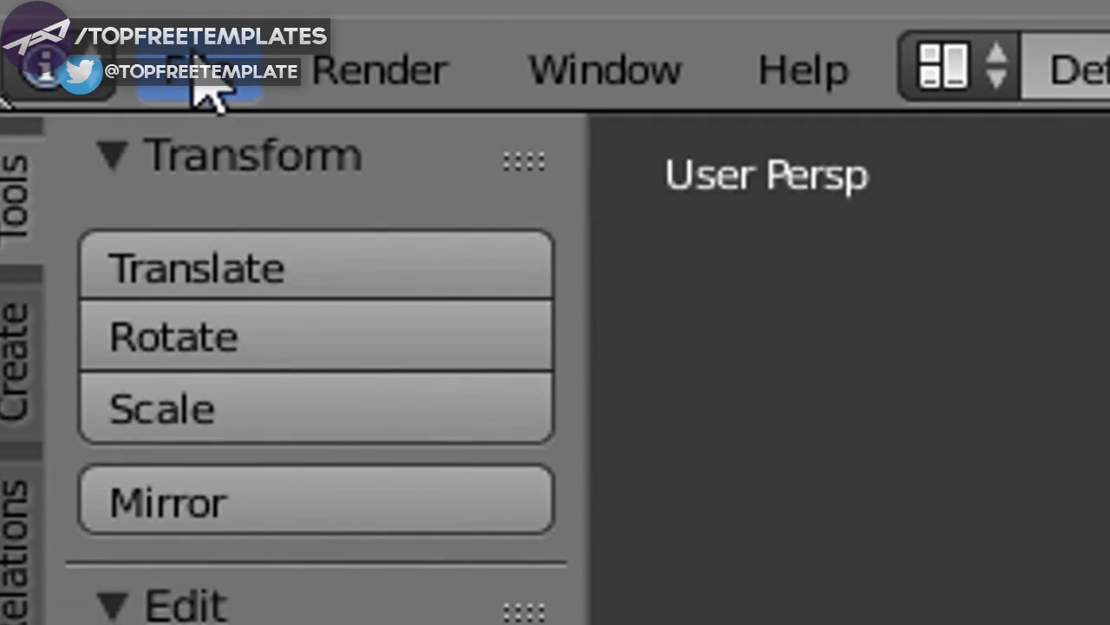
- Open Professor Simpletons Clean Text Template.blend from Desktop > Blender Intros and advance to frame 36
left_click(39, 24)
left_click(65, 54)
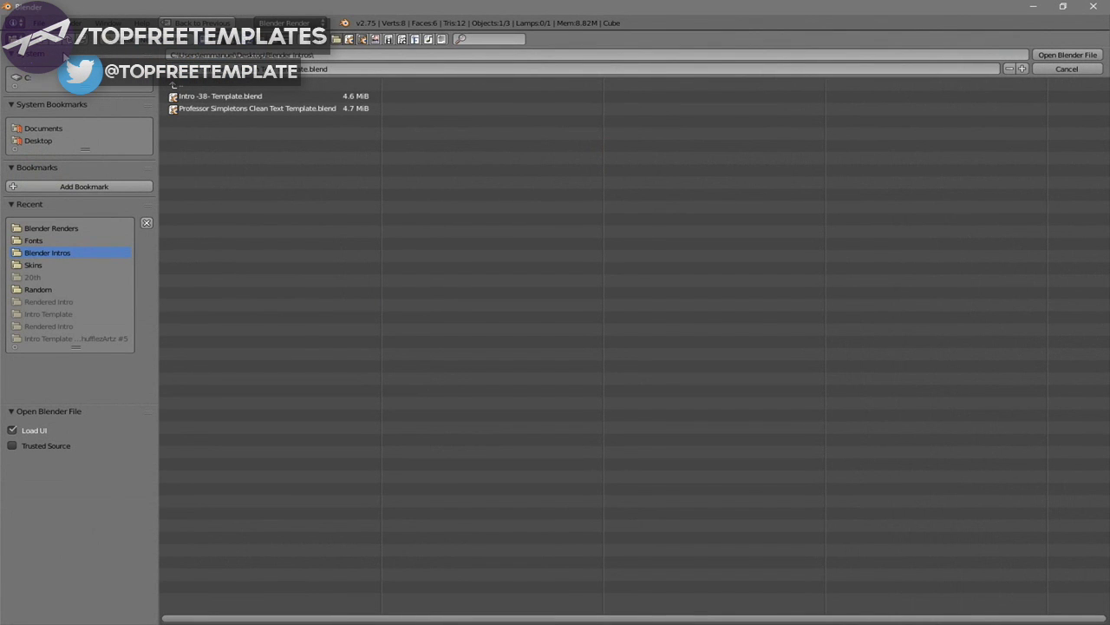
left_click(34, 139)
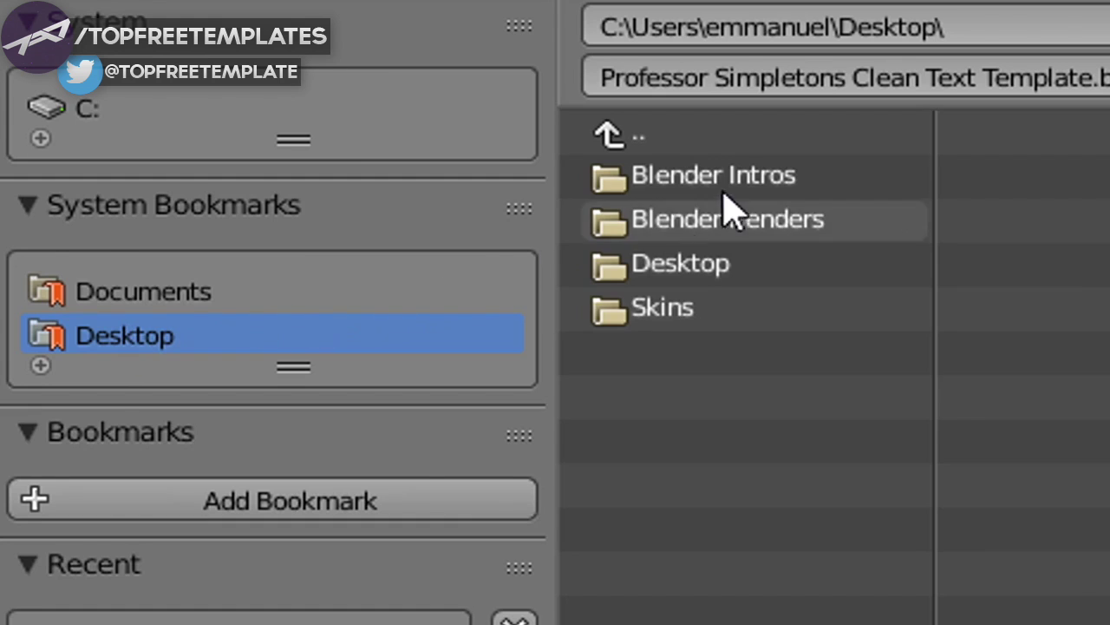
left_click(215, 97)
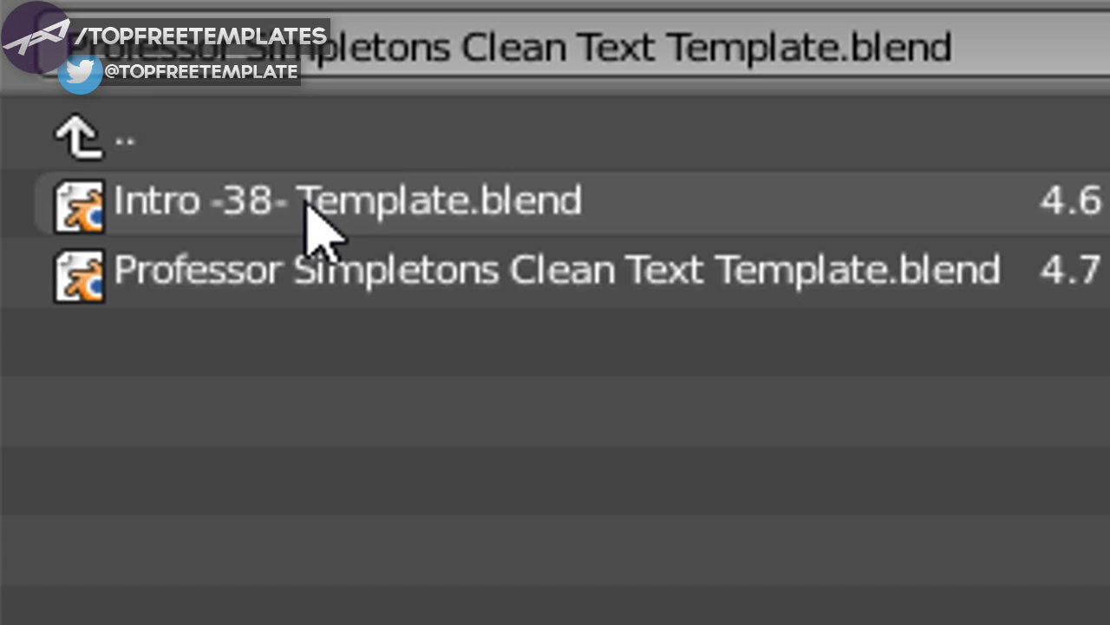
left_click(468, 276)
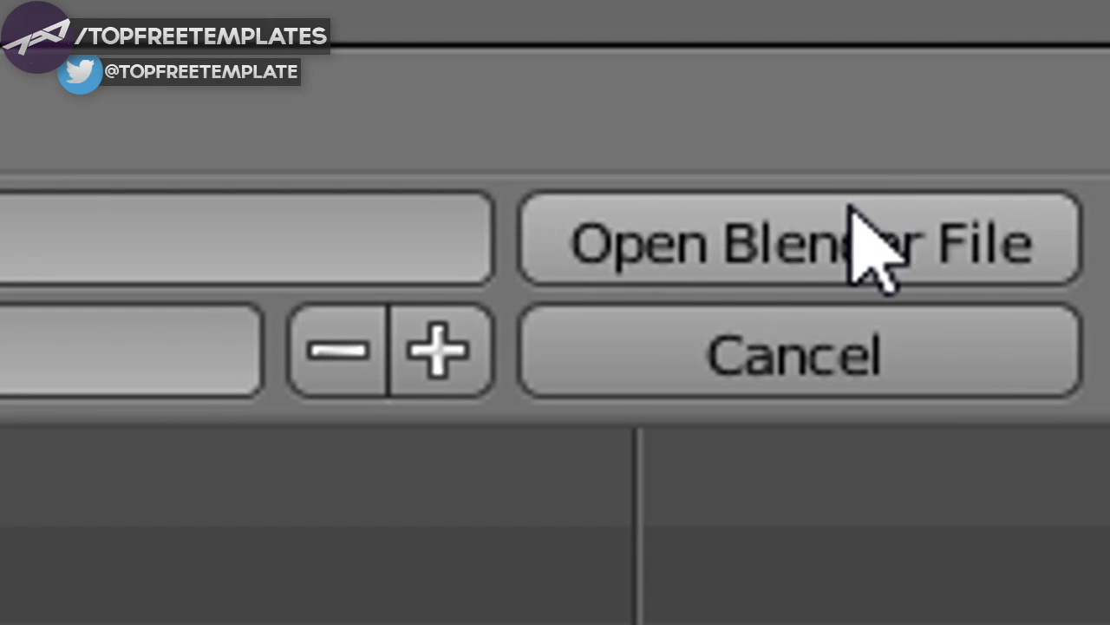
left_click(1076, 55)
key("alt+a")
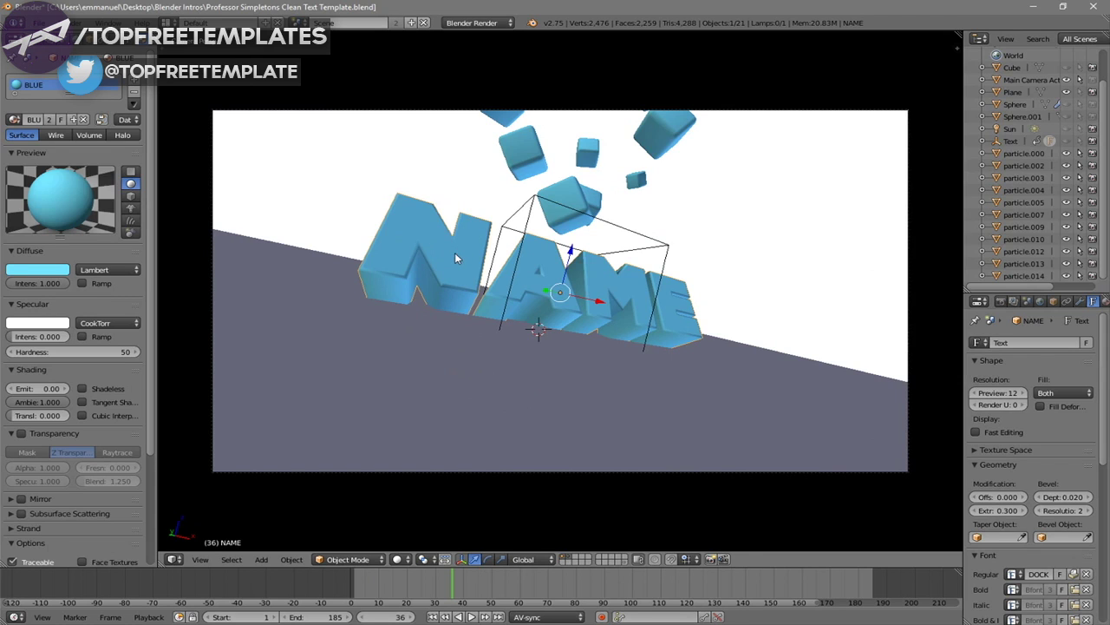
- Edit the 3D text object so it reads TFT instead of NAME
key("Tab")
key("BackSpace")
key("BackSpace")
key("BackSpace")
key("BackSpace")
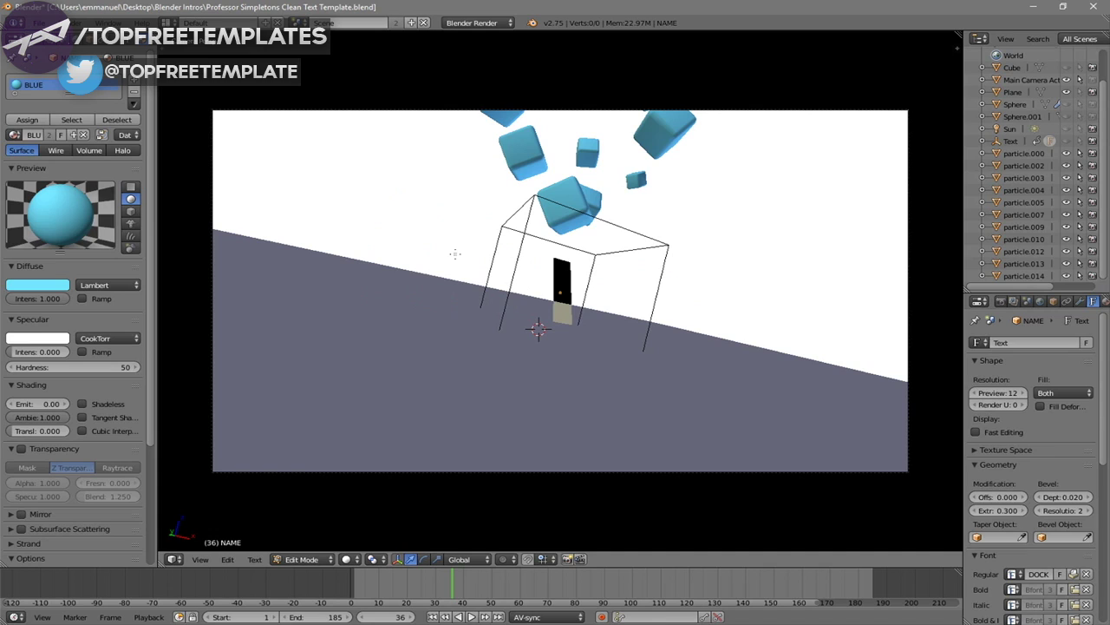
type("TFT")
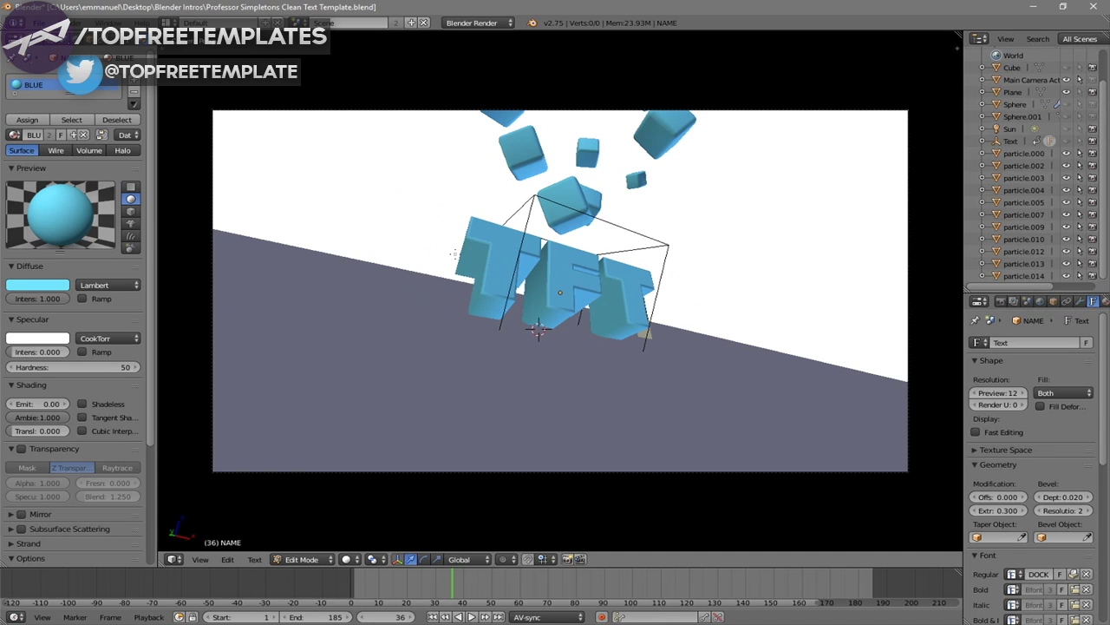
key("Tab")
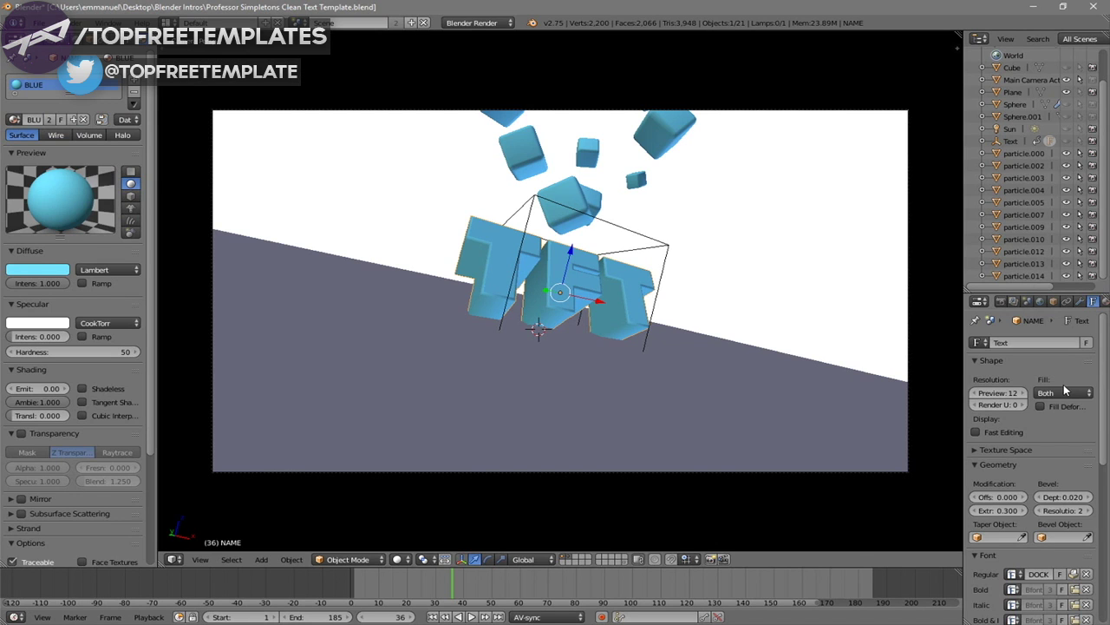
scroll(1065, 390, "down", 3)
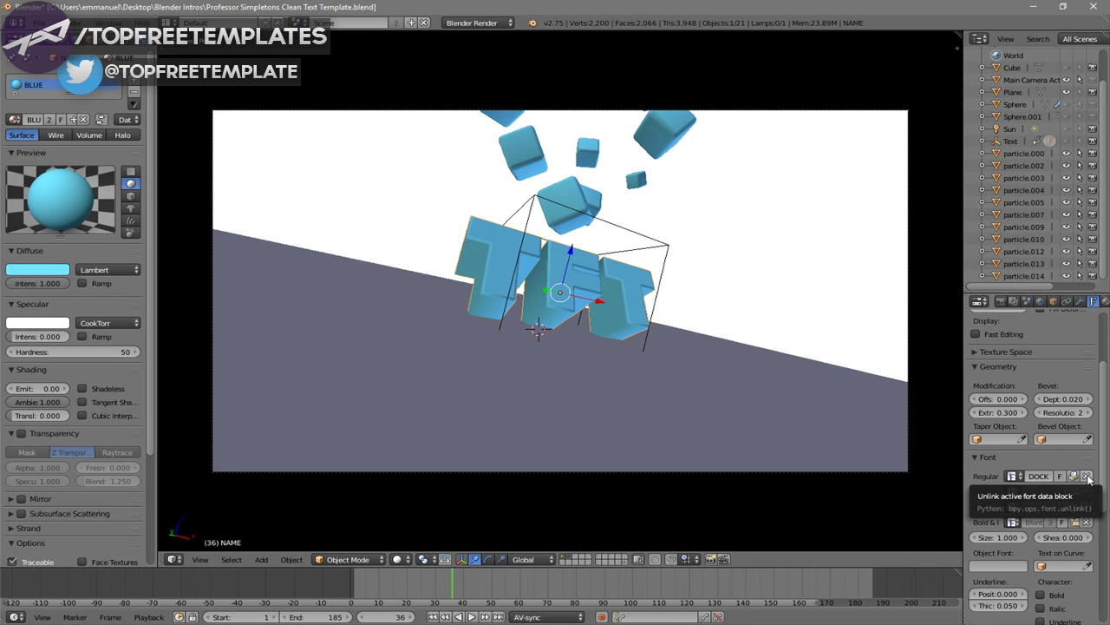
- Unlink the DOCK11-Heavy font and load PRIMETIME from C:\Windows\Fonts as the text's regular font
left_click(1051, 284)
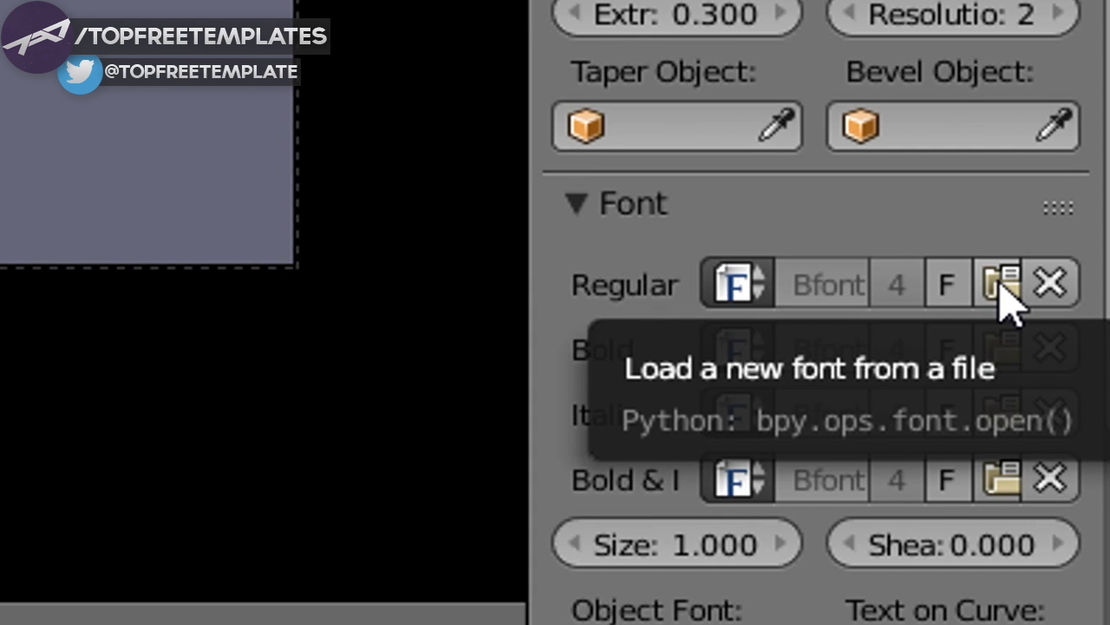
left_click(1004, 284)
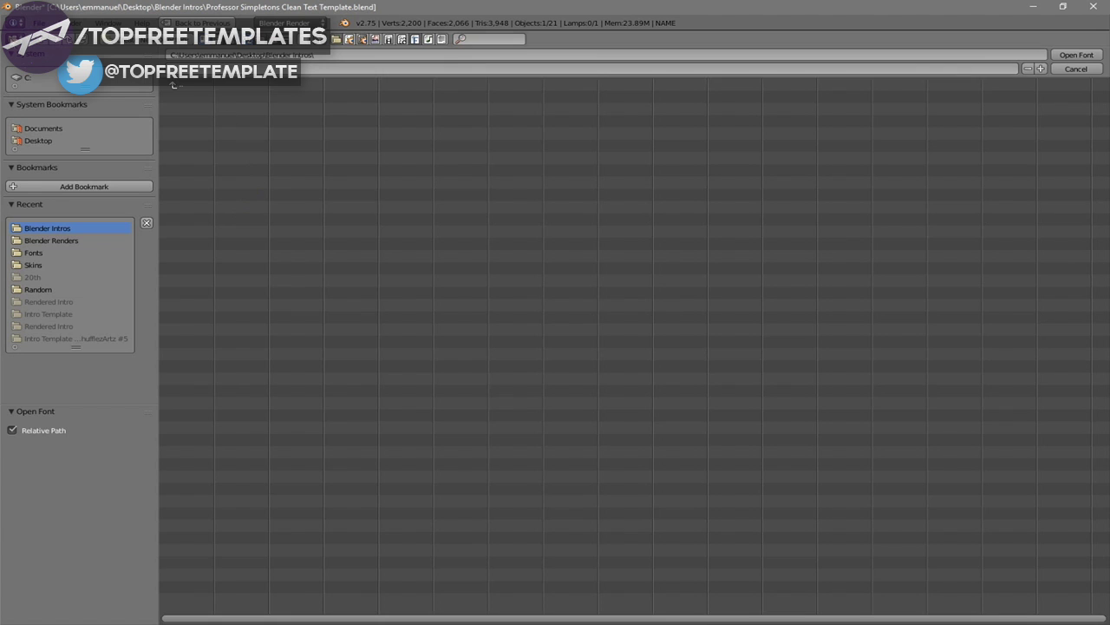
left_click(21, 79)
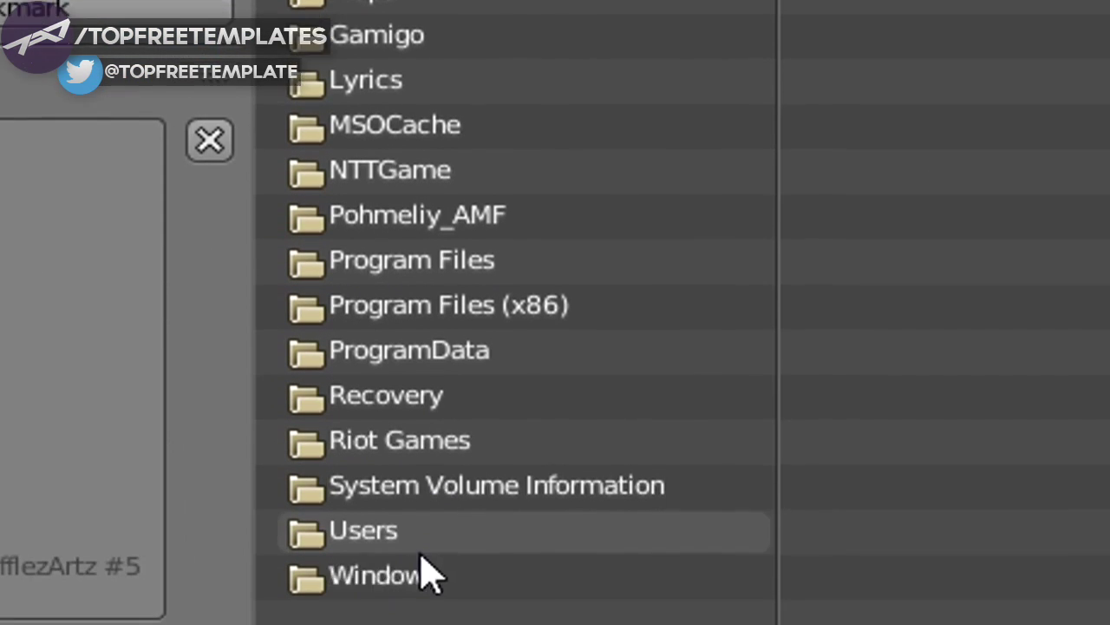
left_click(191, 342)
double_click(425, 432)
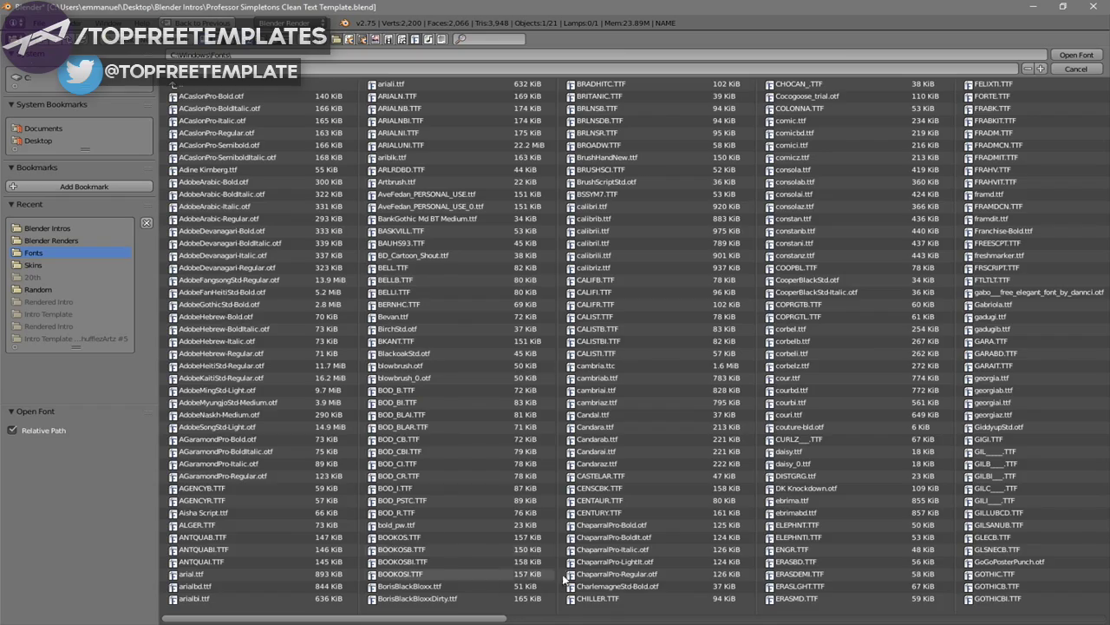
left_click_drag(305, 619, 613, 621)
scroll(619, 376, "down", 6)
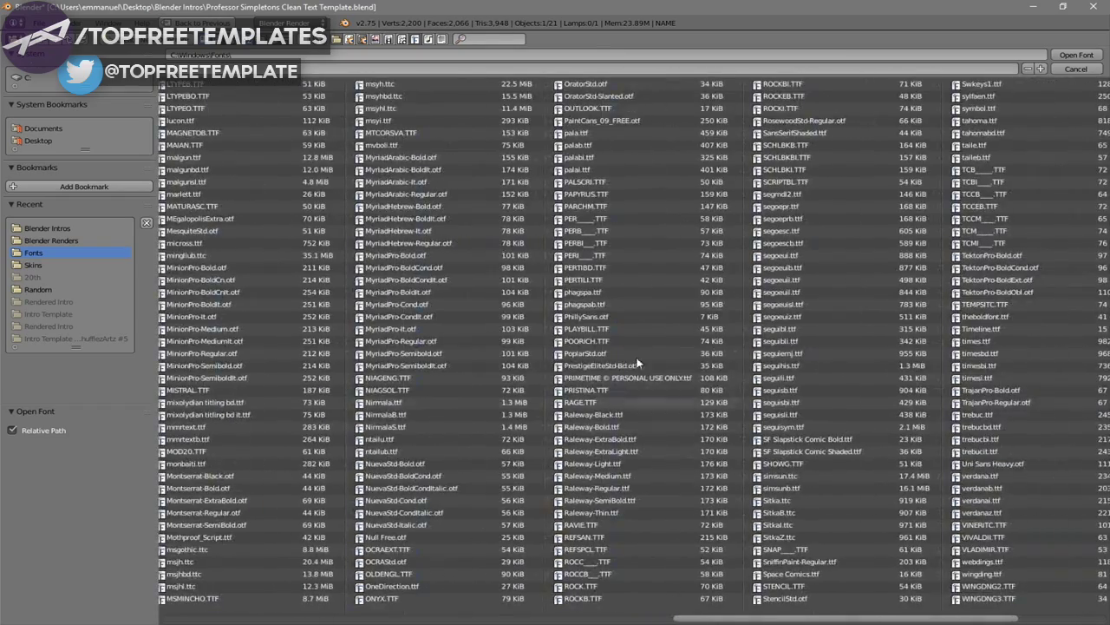
left_click(591, 379)
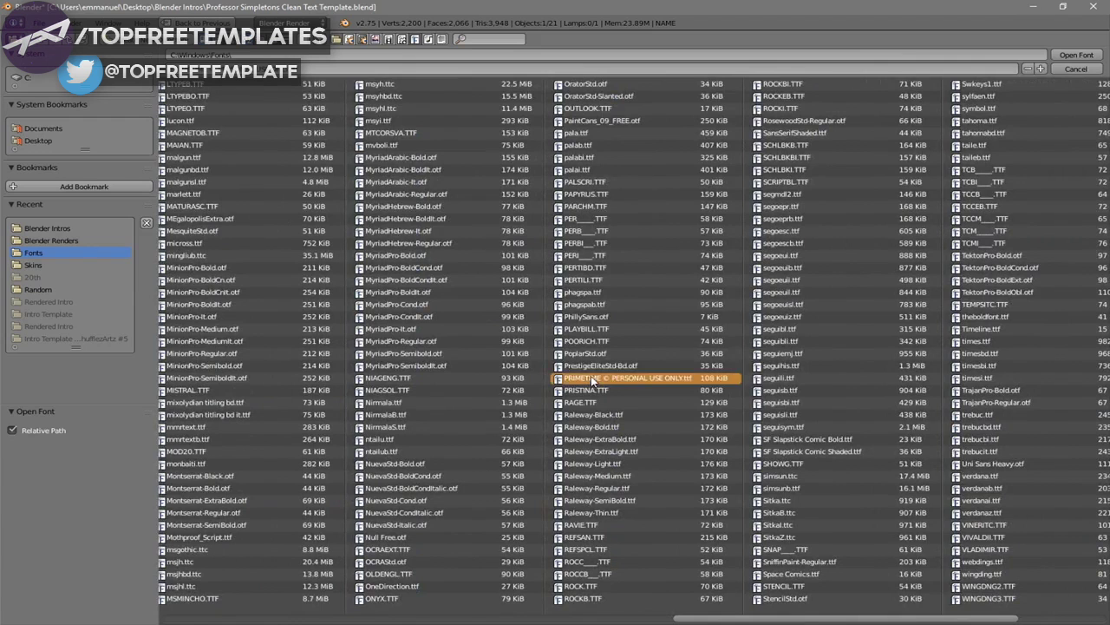
left_click(1076, 55)
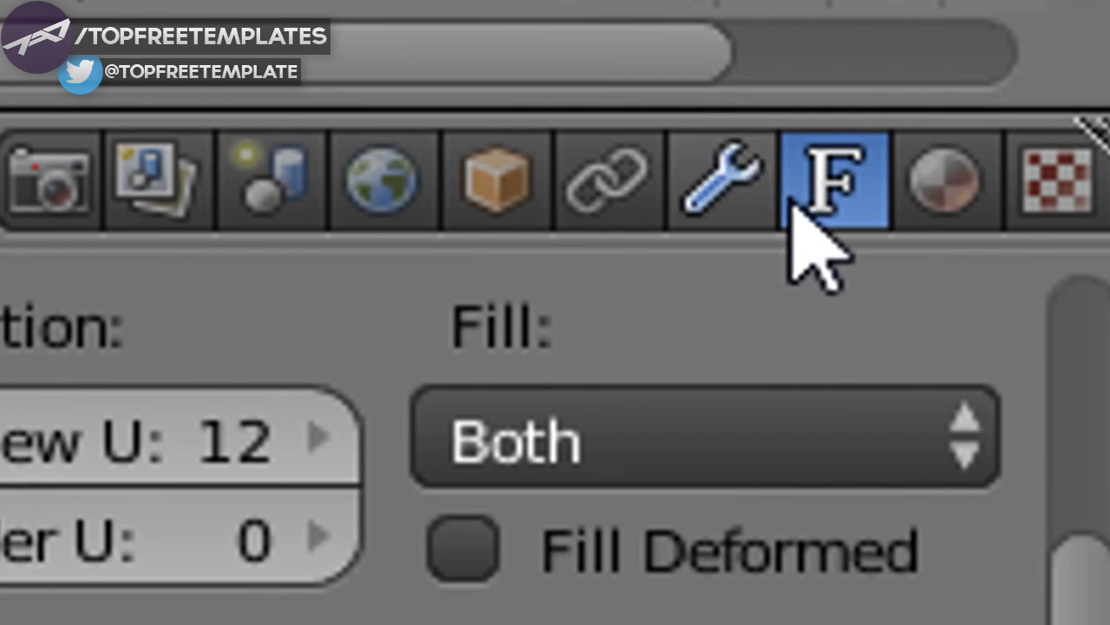
- Set the BLUE material's diffuse colour to pure red (R 1, G 0, B 0) and preview the animation
left_click(1087, 301)
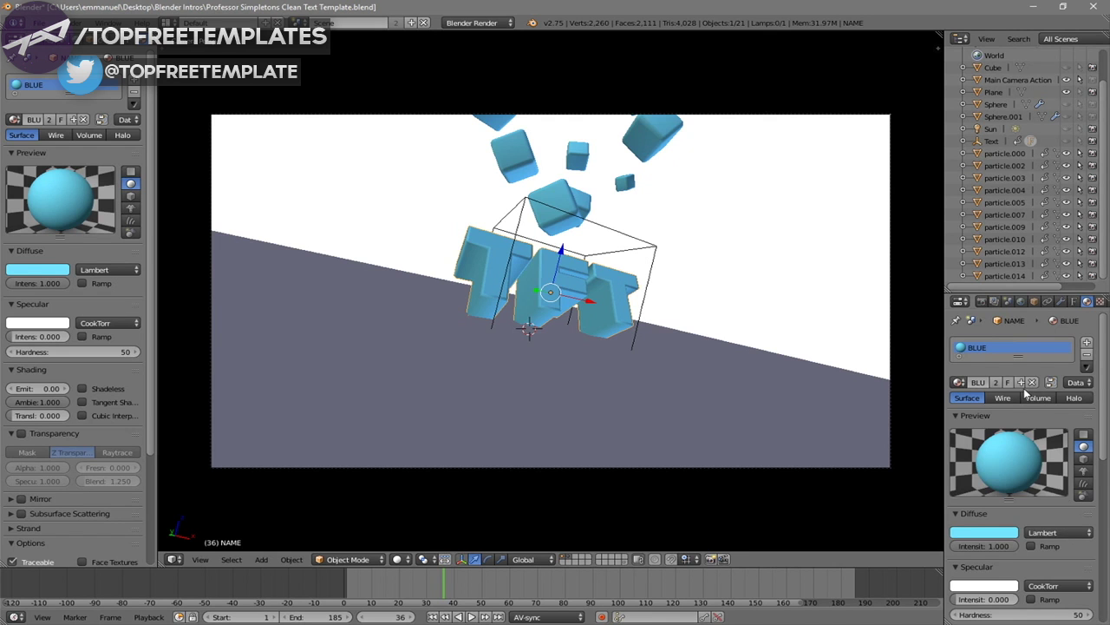
scroll(997, 422, "down", 2)
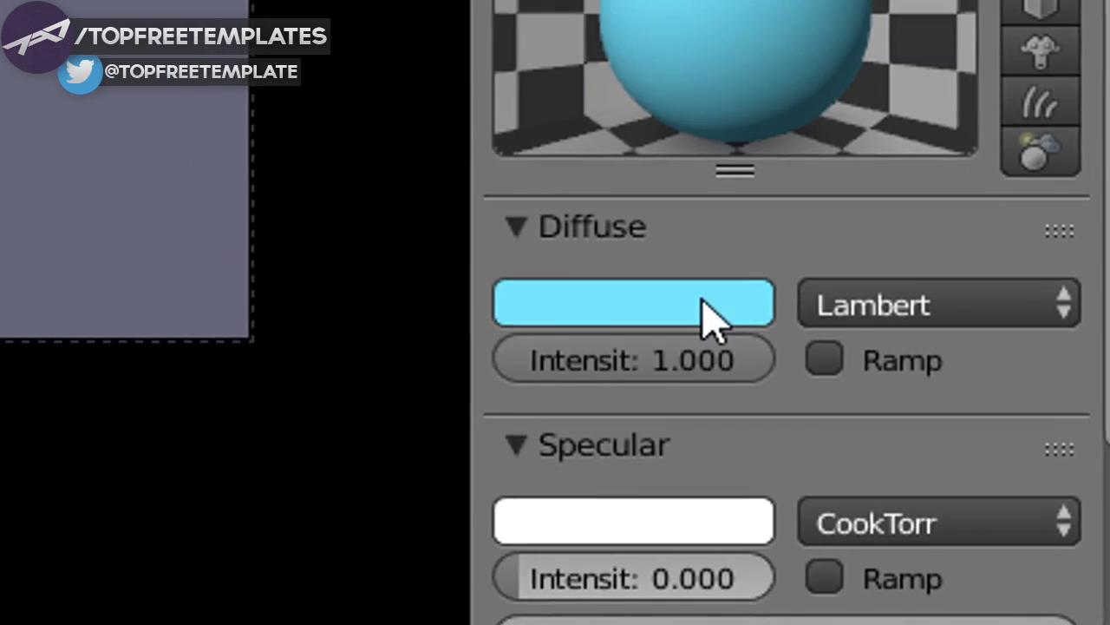
left_click(684, 345)
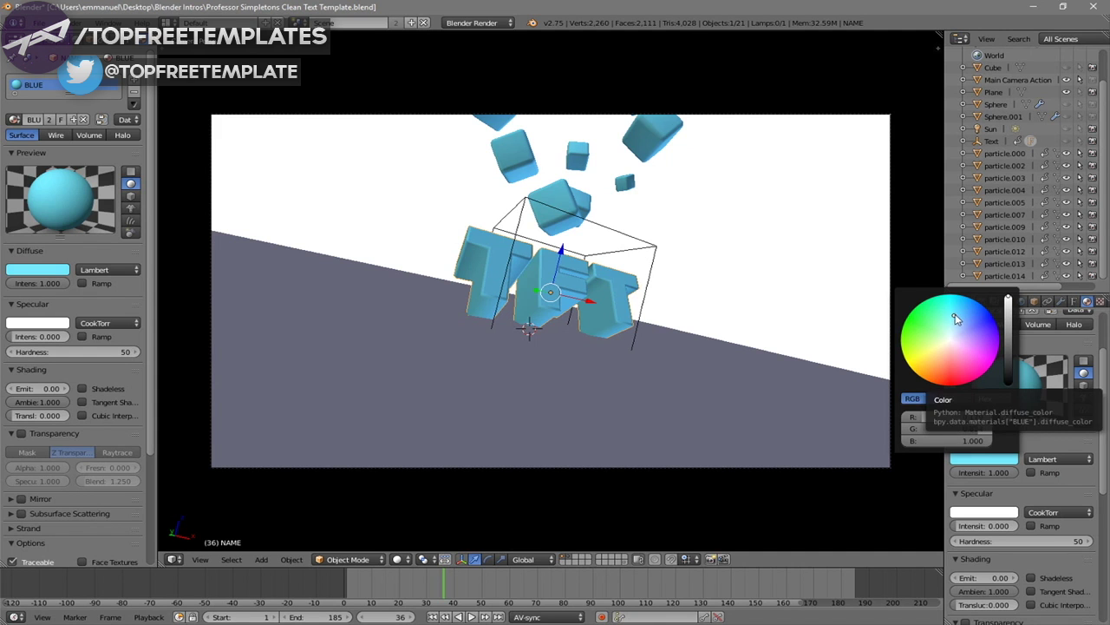
mouse_move(956, 319)
left_mouse_down()
mouse_move(911, 334)
mouse_move(926, 375)
mouse_move(950, 383)
left_mouse_up()
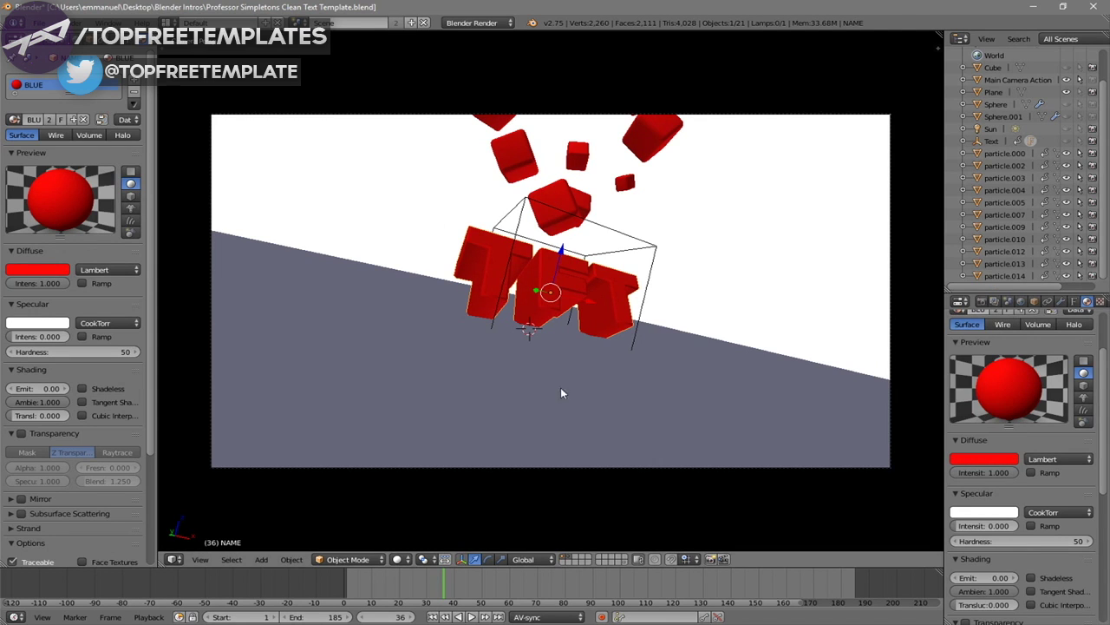
key("alt+a")
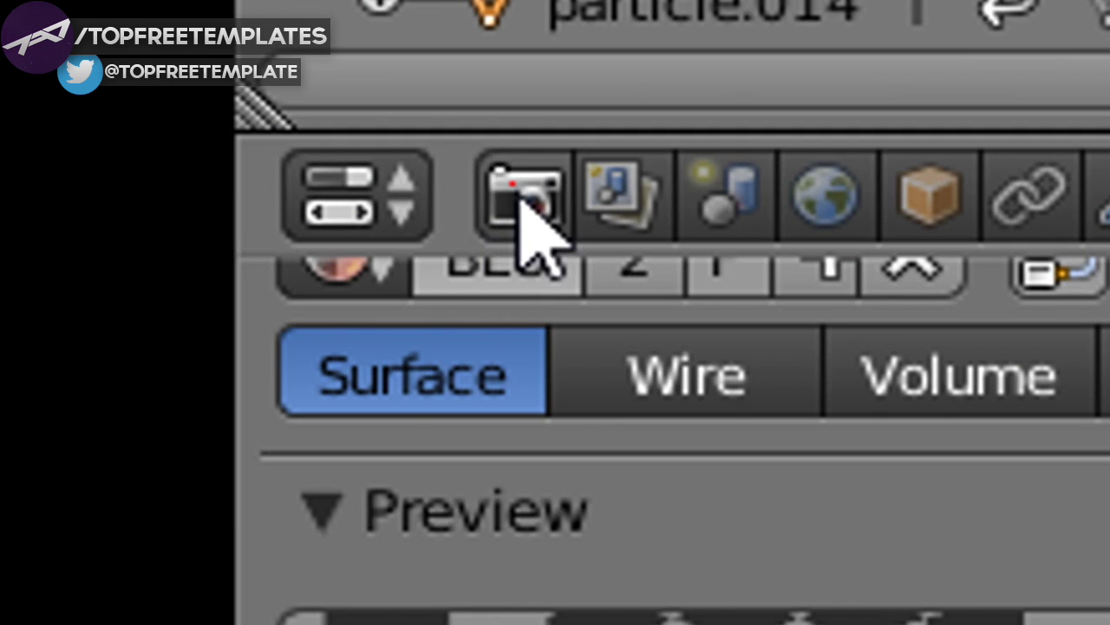
- Set the render output path to a file named BLENDER INTRO in Desktop > Blender Renders
left_click(523, 198)
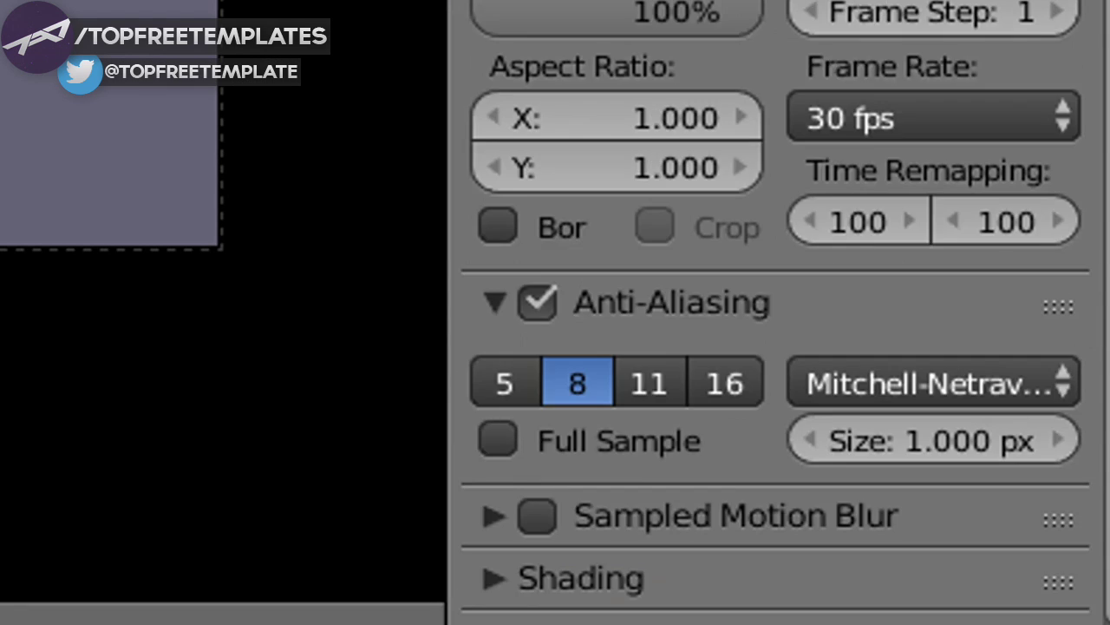
scroll(749, 280, "down", 5)
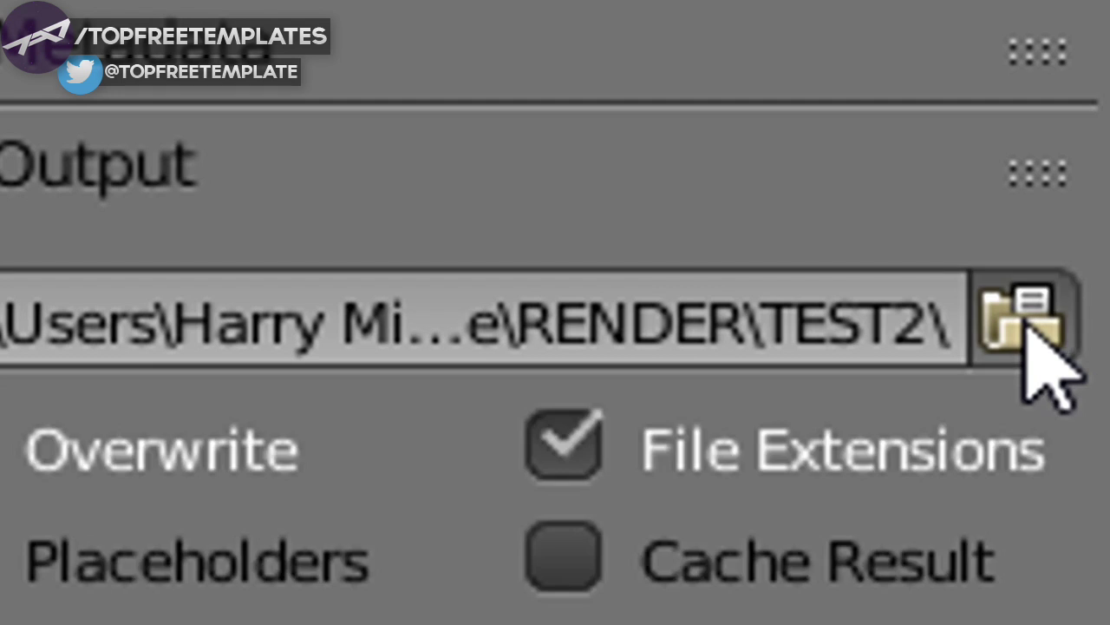
left_click(1086, 526)
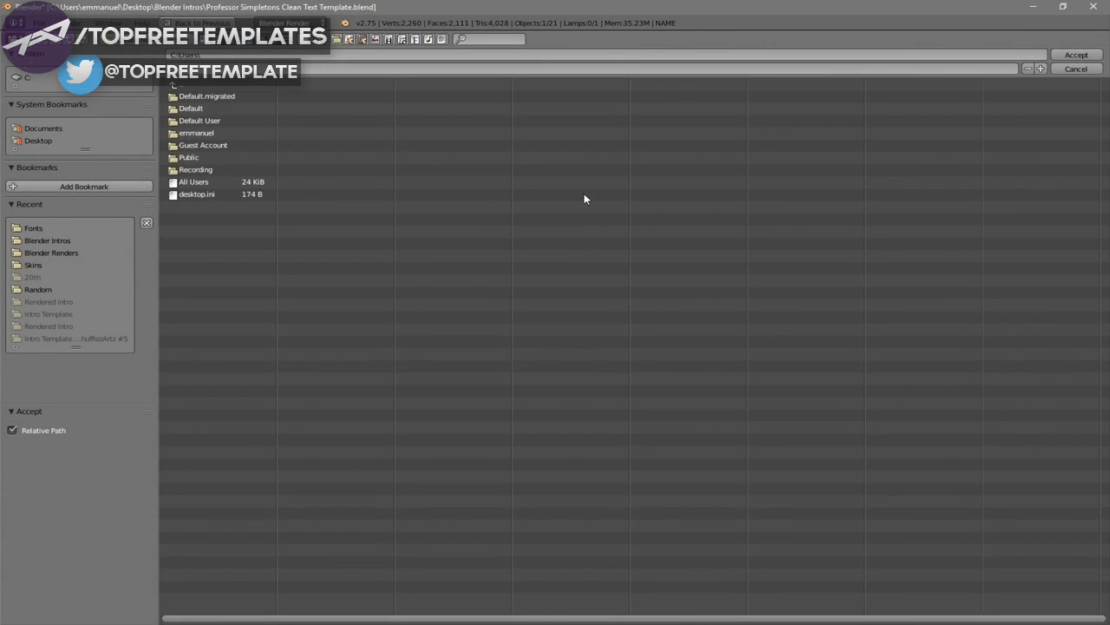
left_click(42, 141)
left_click(195, 107)
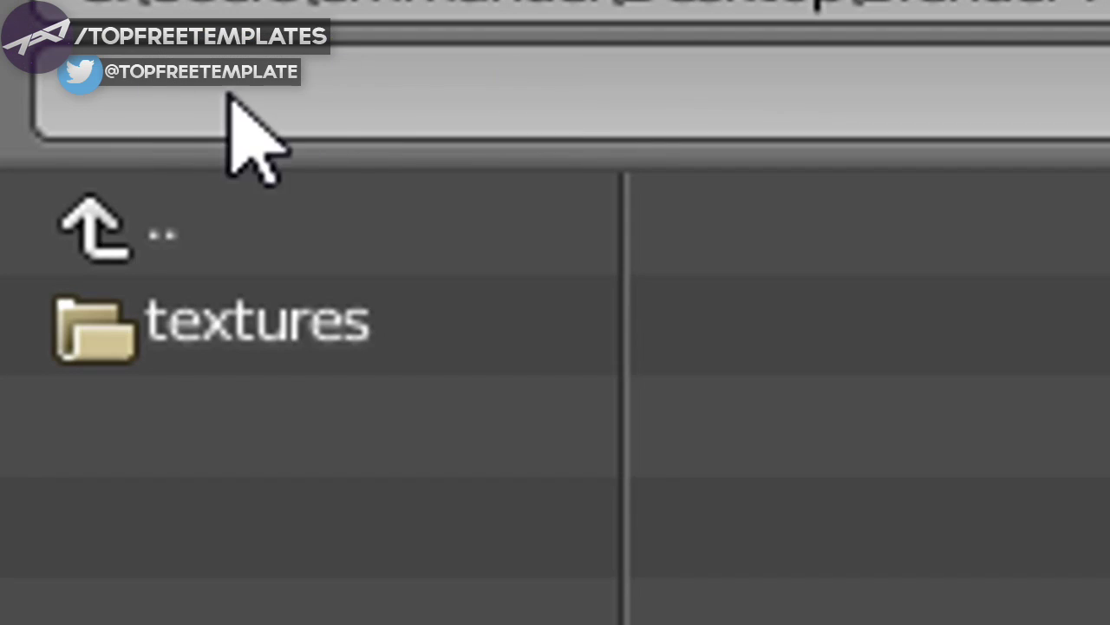
left_click(227, 100)
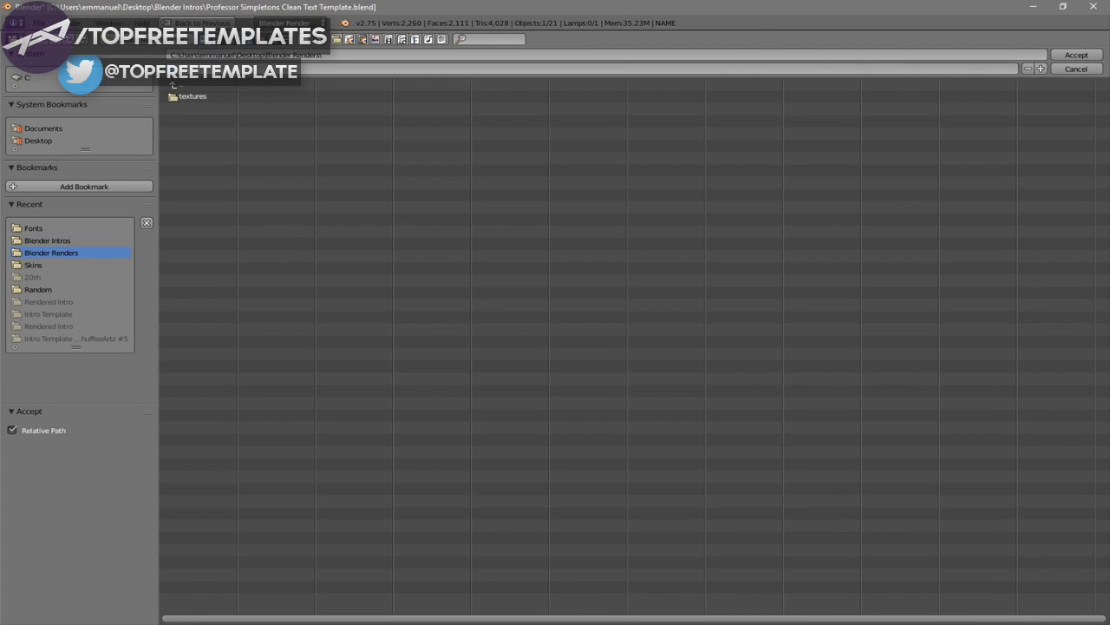
type("BLENDER INTRO")
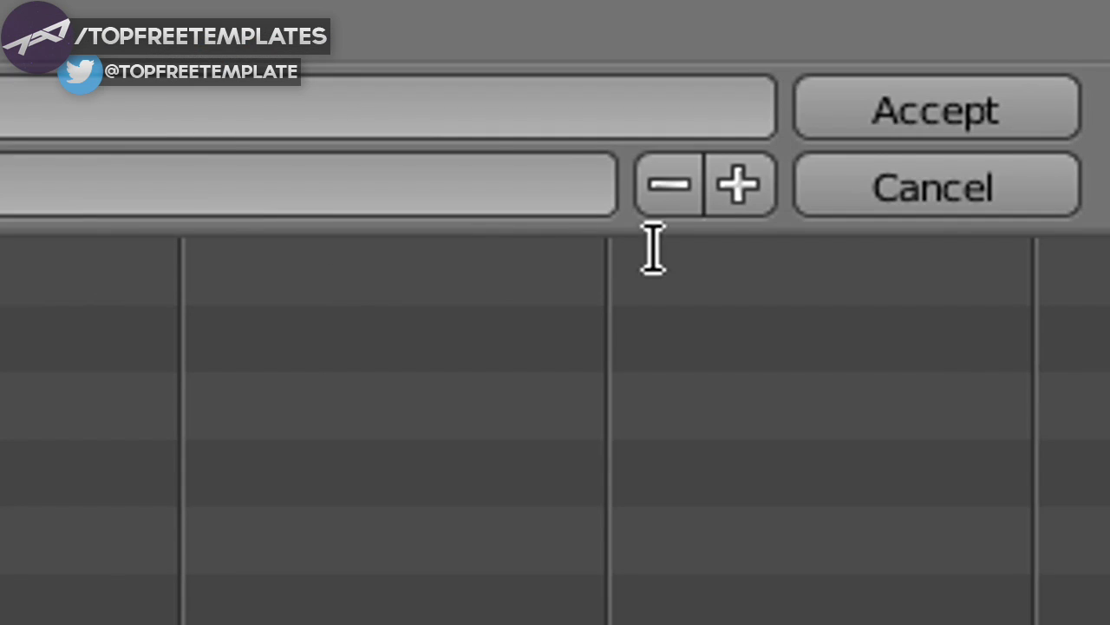
left_click(1076, 55)
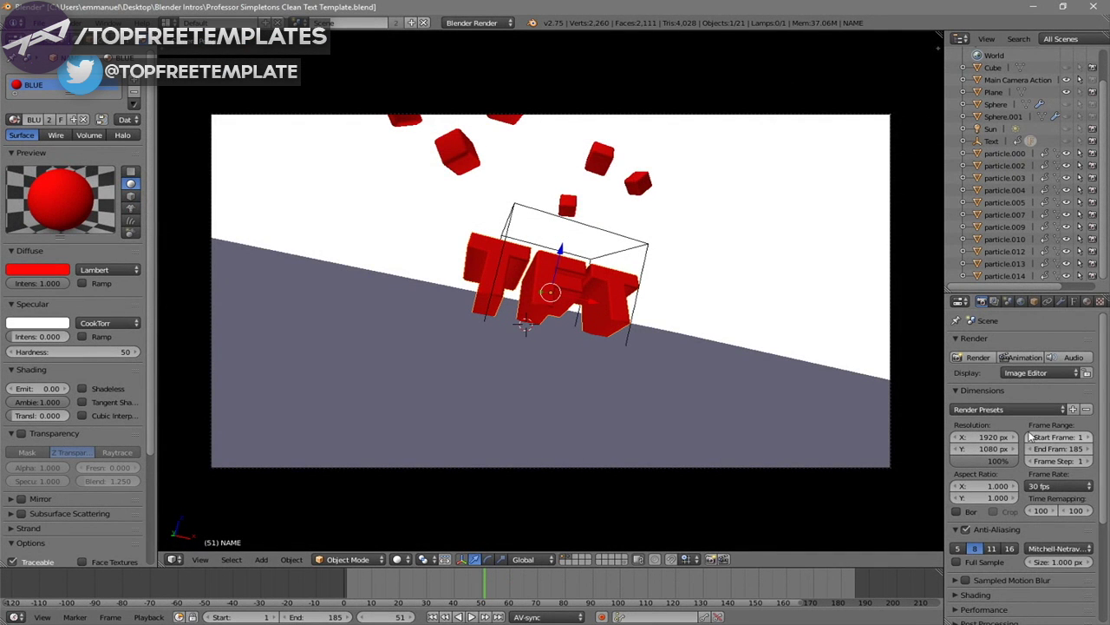
scroll(1032, 434, "down", 5)
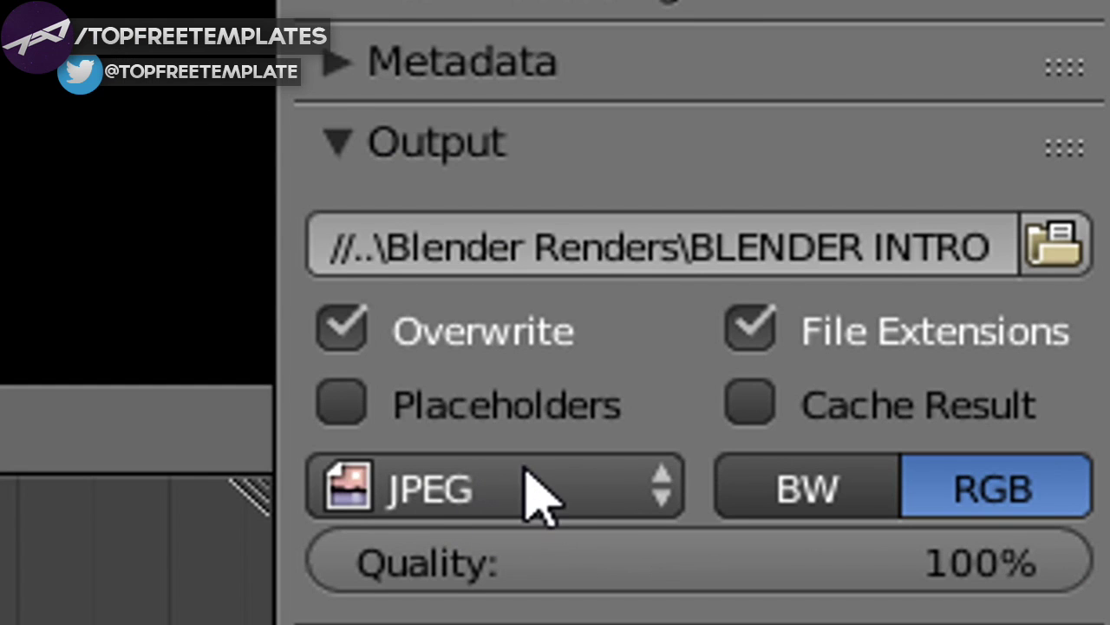
- Switch the output file format to MPEG with an MPEG-4 container and review the audio codecs
left_click(990, 569)
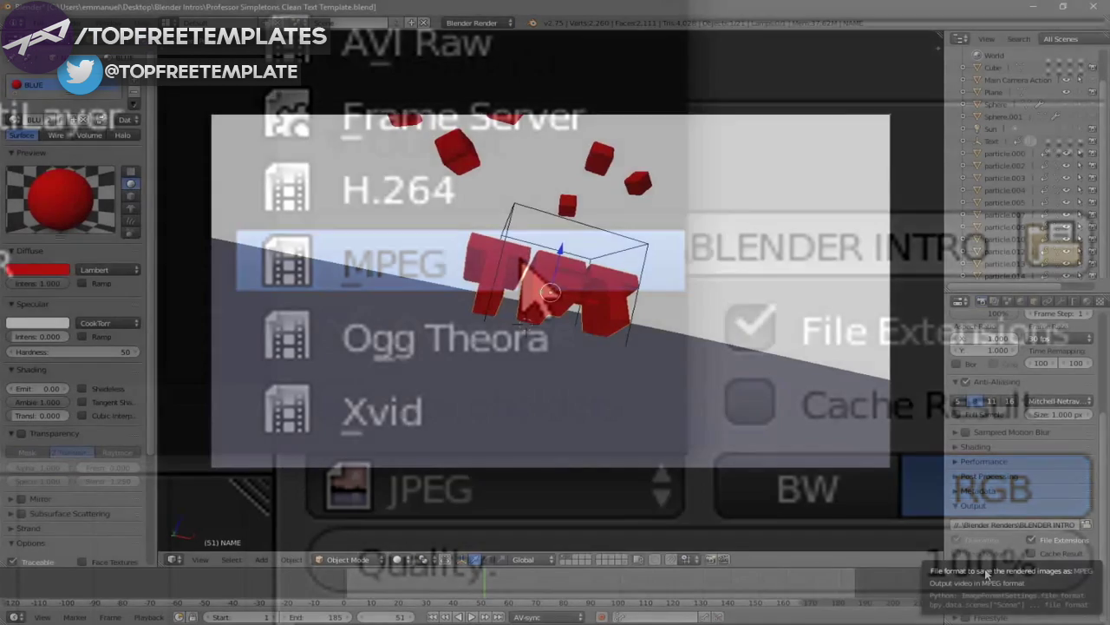
left_click(525, 264)
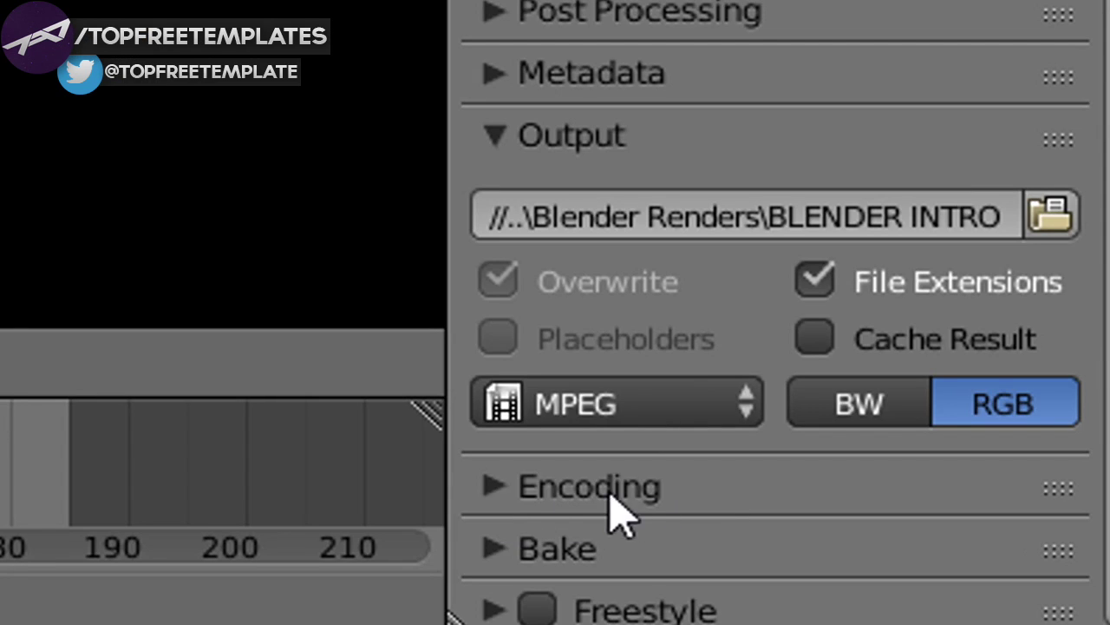
left_click(956, 590)
scroll(590, 494, "down", 5)
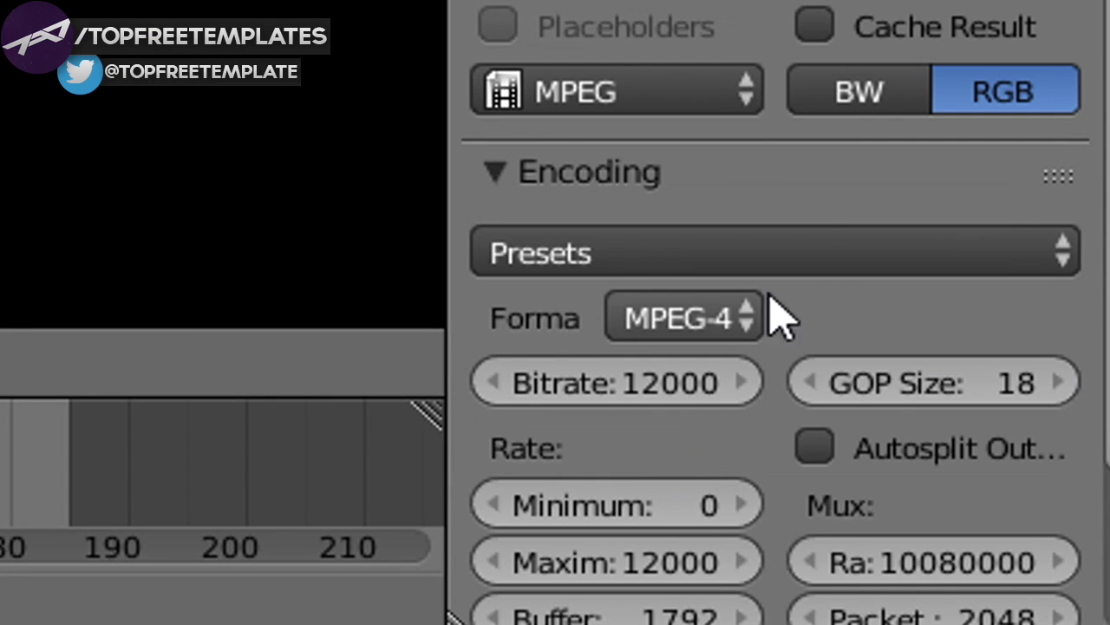
left_click(694, 323)
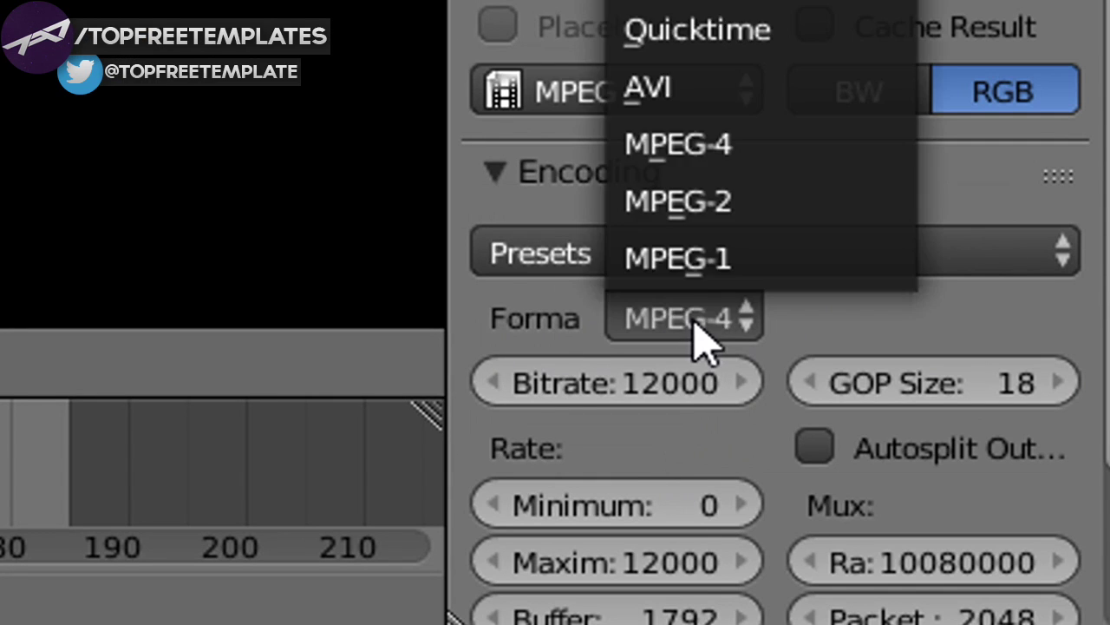
left_click(780, 173)
scroll(820, 310, "down", 6)
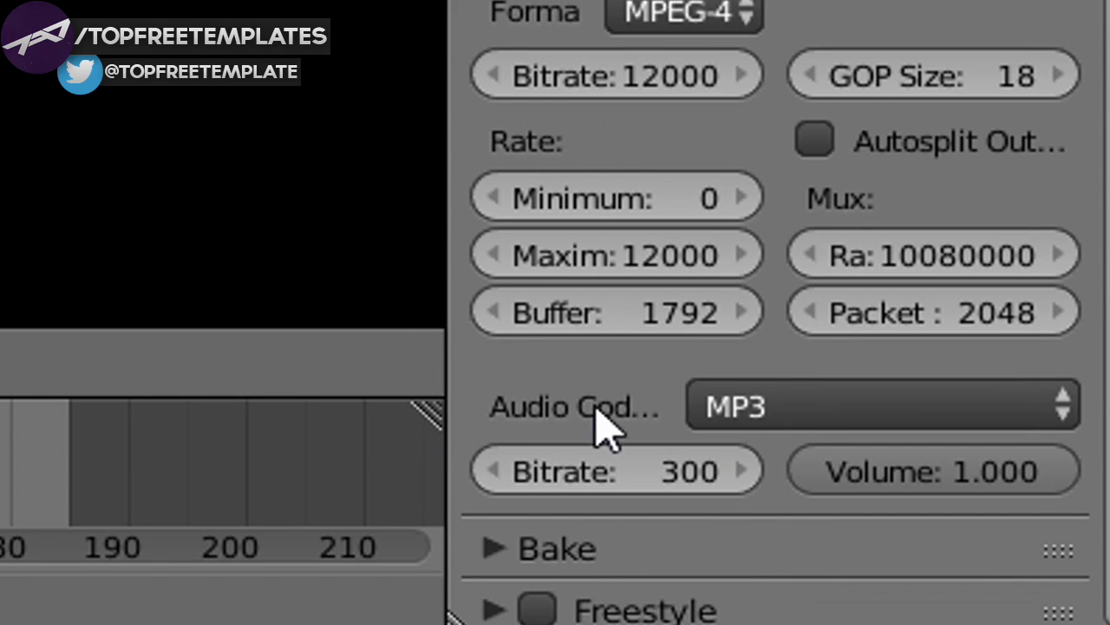
left_click(802, 416)
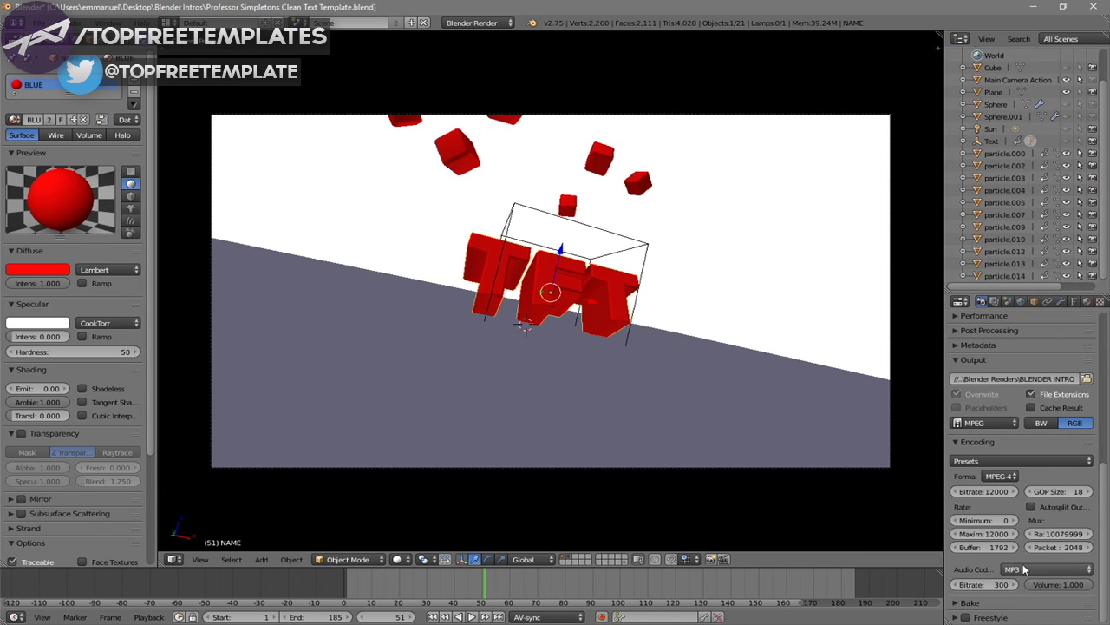
- Start rendering the animation with Render > Render Animation
scroll(1006, 555, "up", 8)
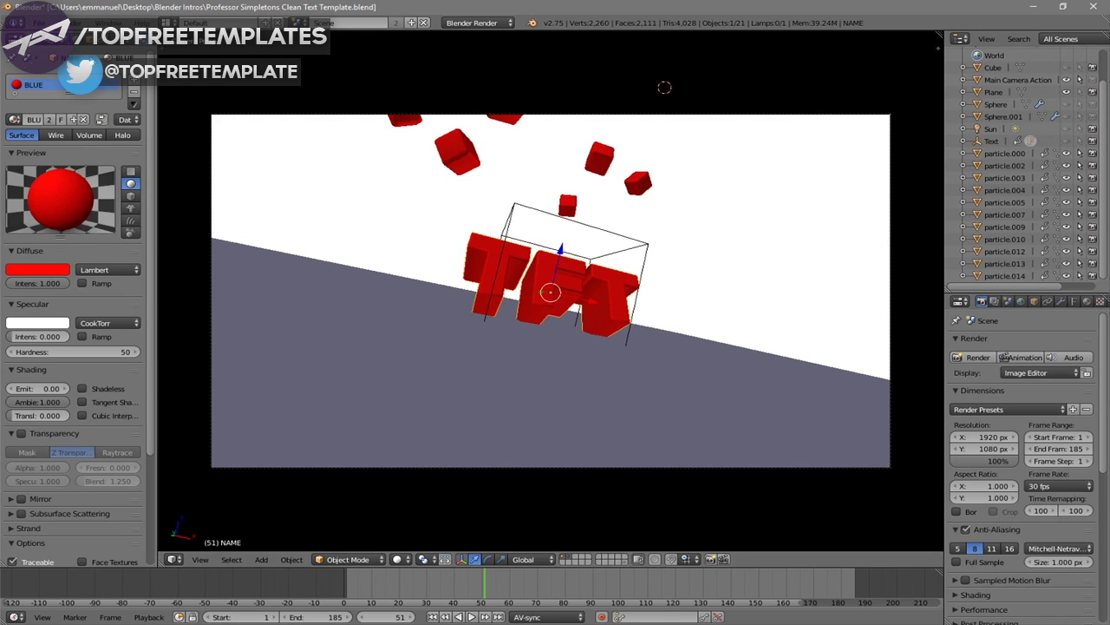
left_click(86, 8)
left_click(540, 213)
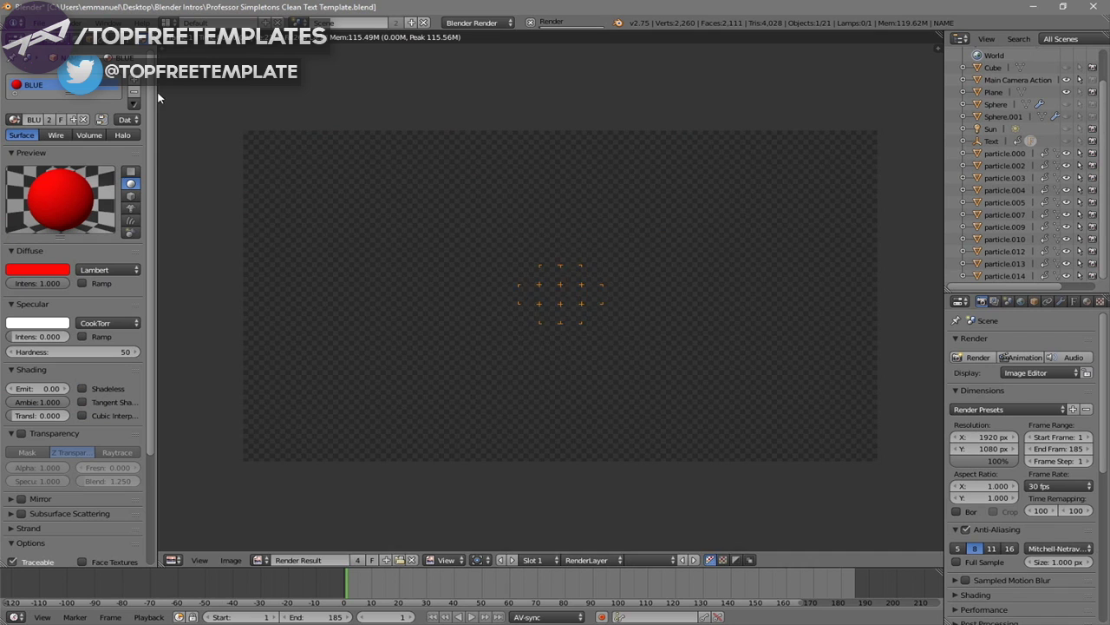